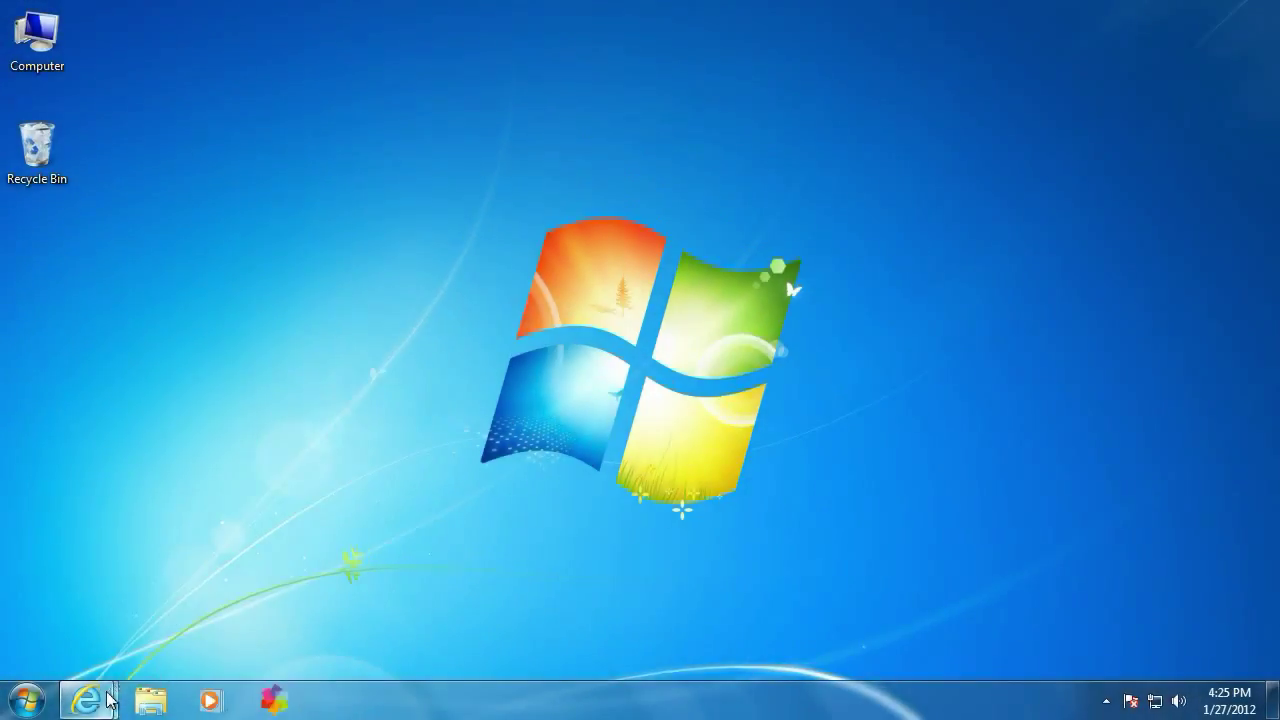
- Download and run the Malwarebytes setup file from FileForum, then close Internet Explorer with all its tabs
{"action": "mouse_move", "coordinate": [87, 700]}
{"action": "left_click", "coordinate": [325, 590]}
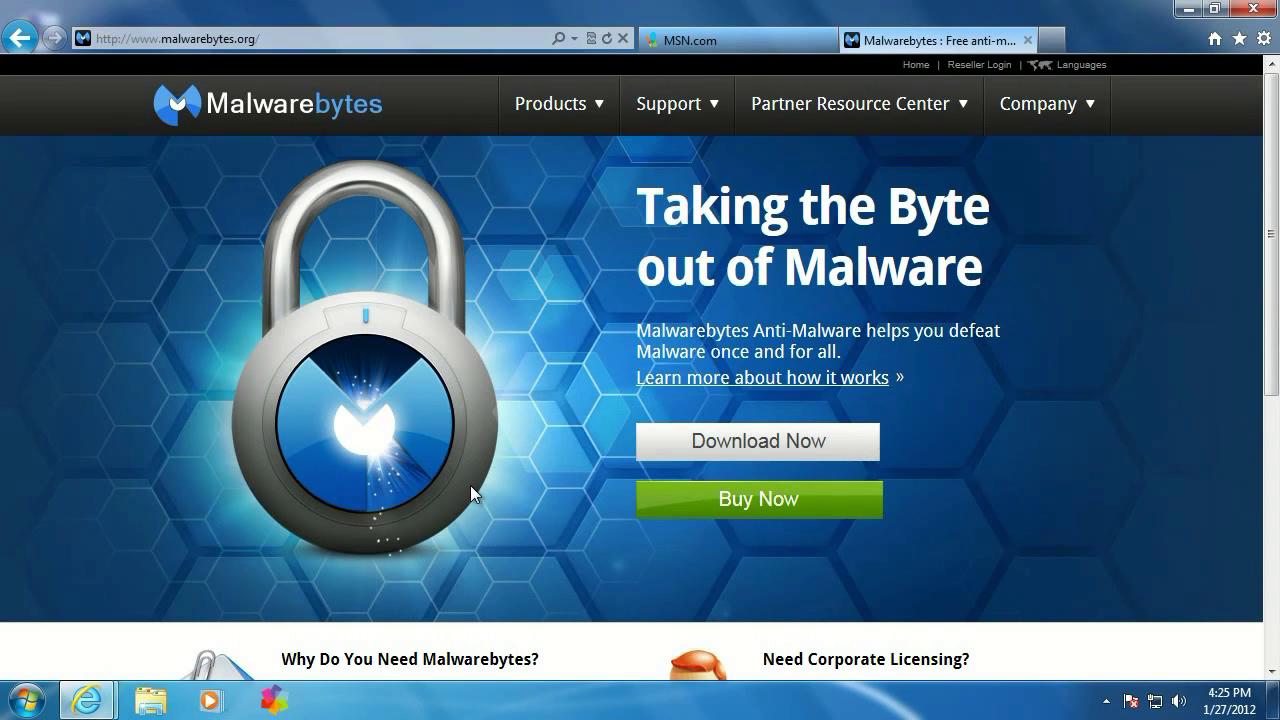
{"action": "left_click", "coordinate": [742, 443]}
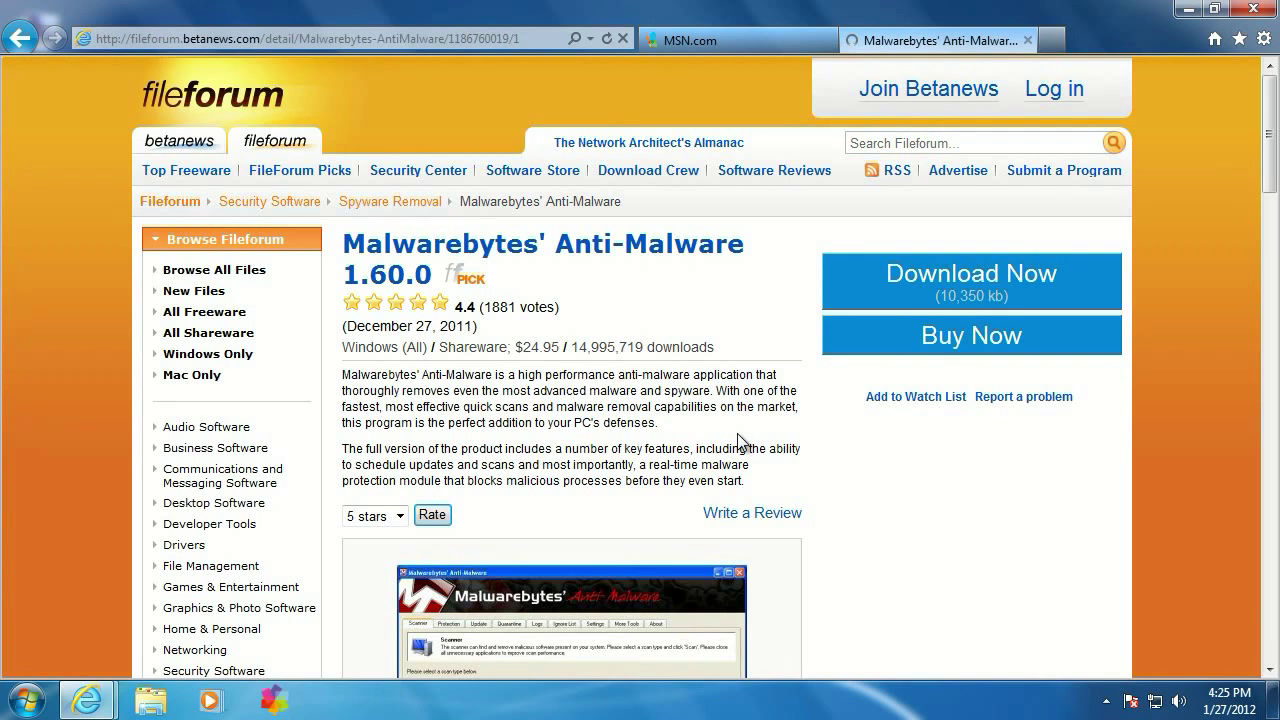
{"action": "left_click", "coordinate": [931, 289]}
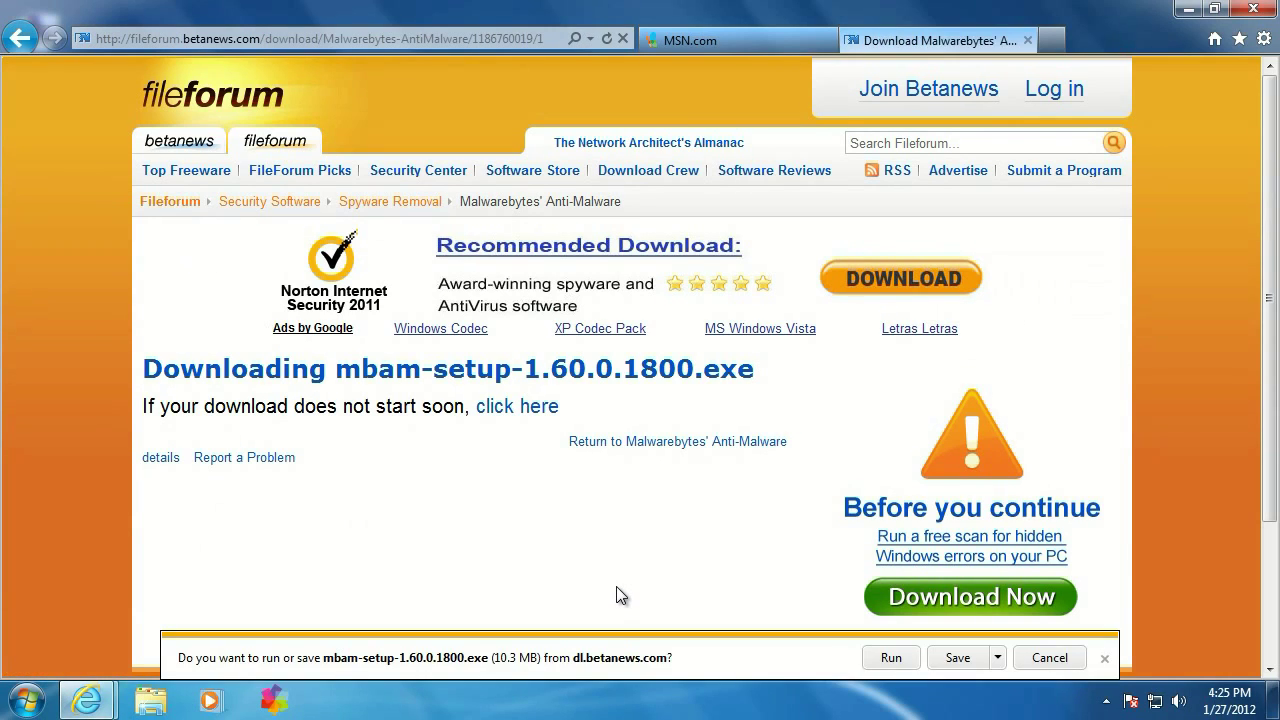
{"action": "left_click", "coordinate": [891, 657]}
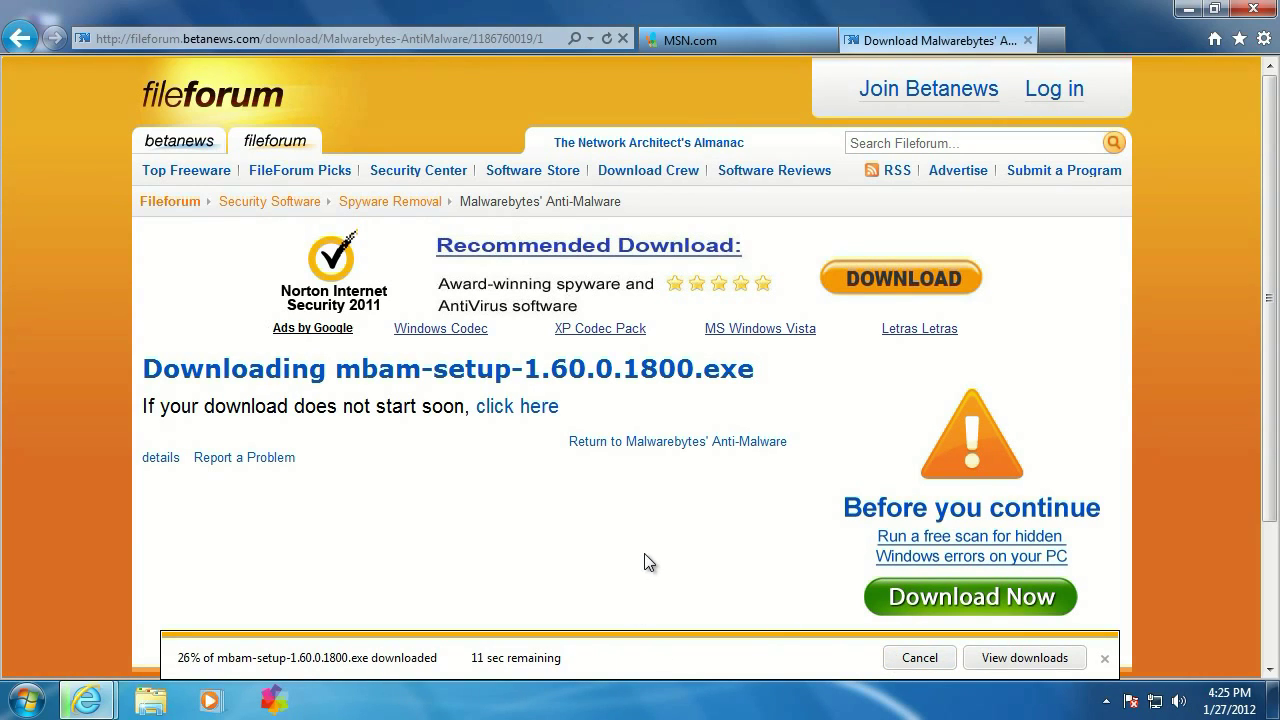
{"action": "left_click", "coordinate": [1253, 8]}
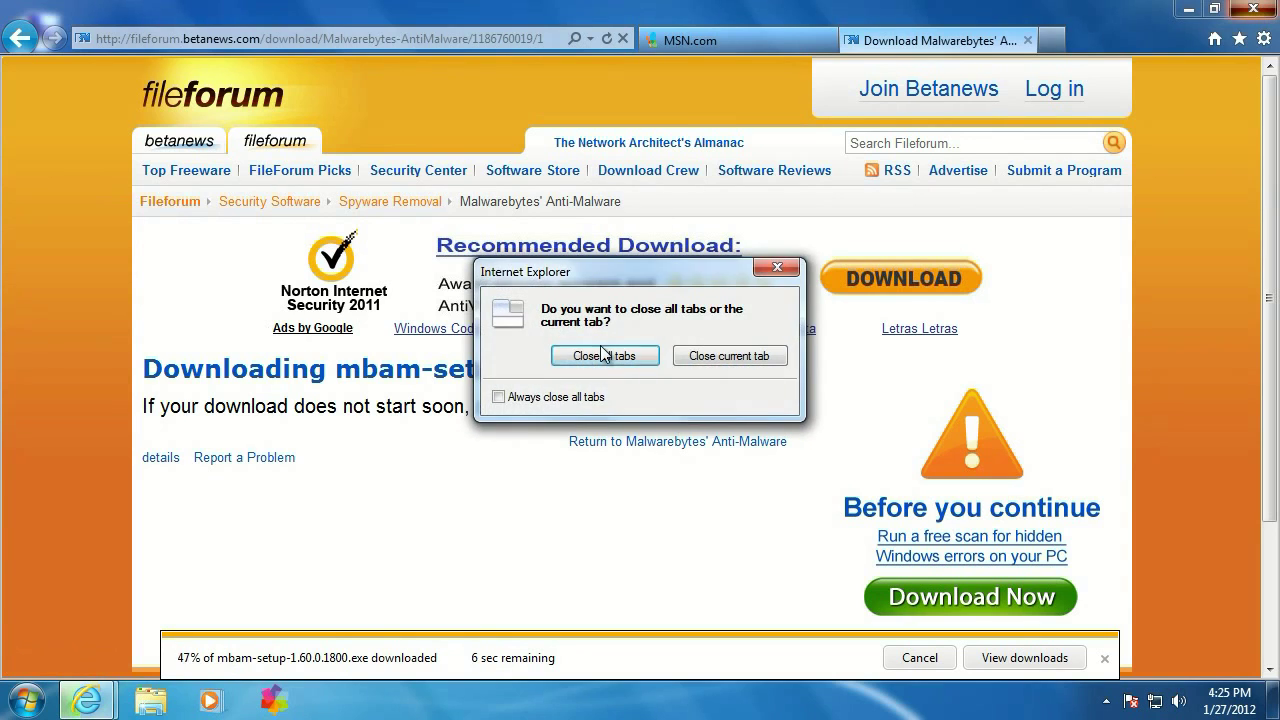
{"action": "left_click", "coordinate": [603, 356]}
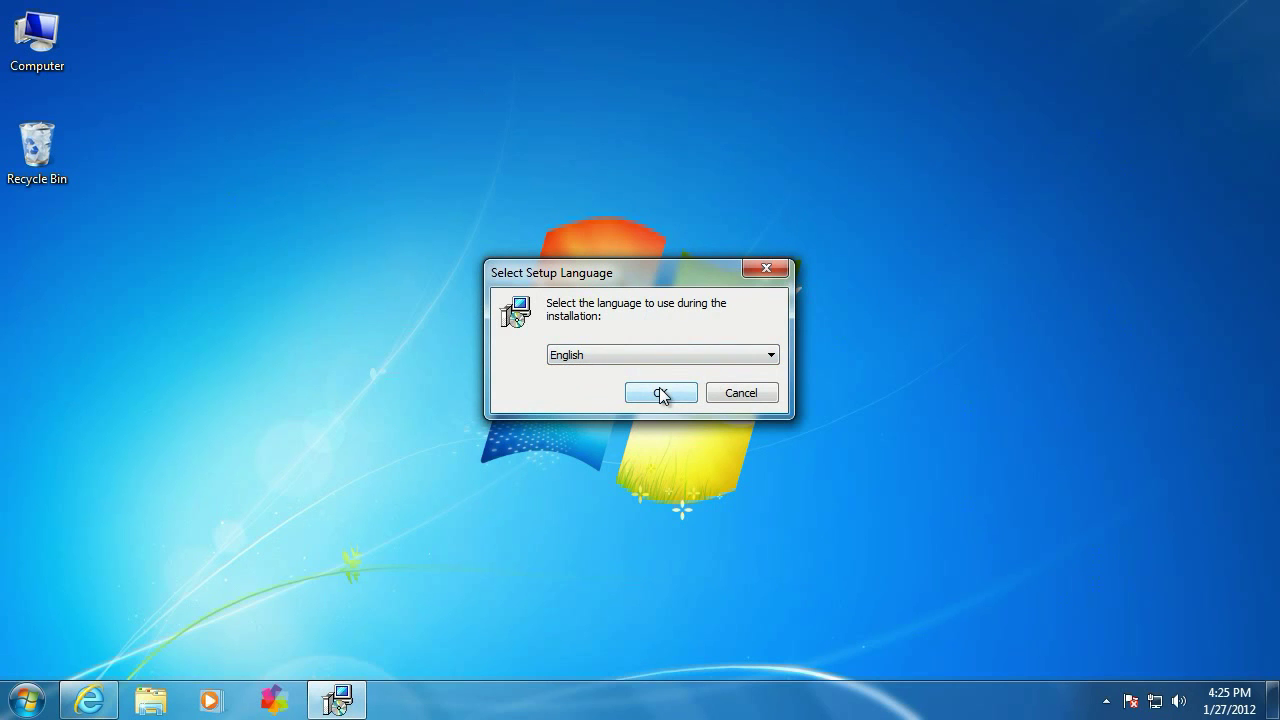
- Install in English into the default folders with the licence accepted and a desktop icon
{"action": "left_click", "coordinate": [661, 394]}
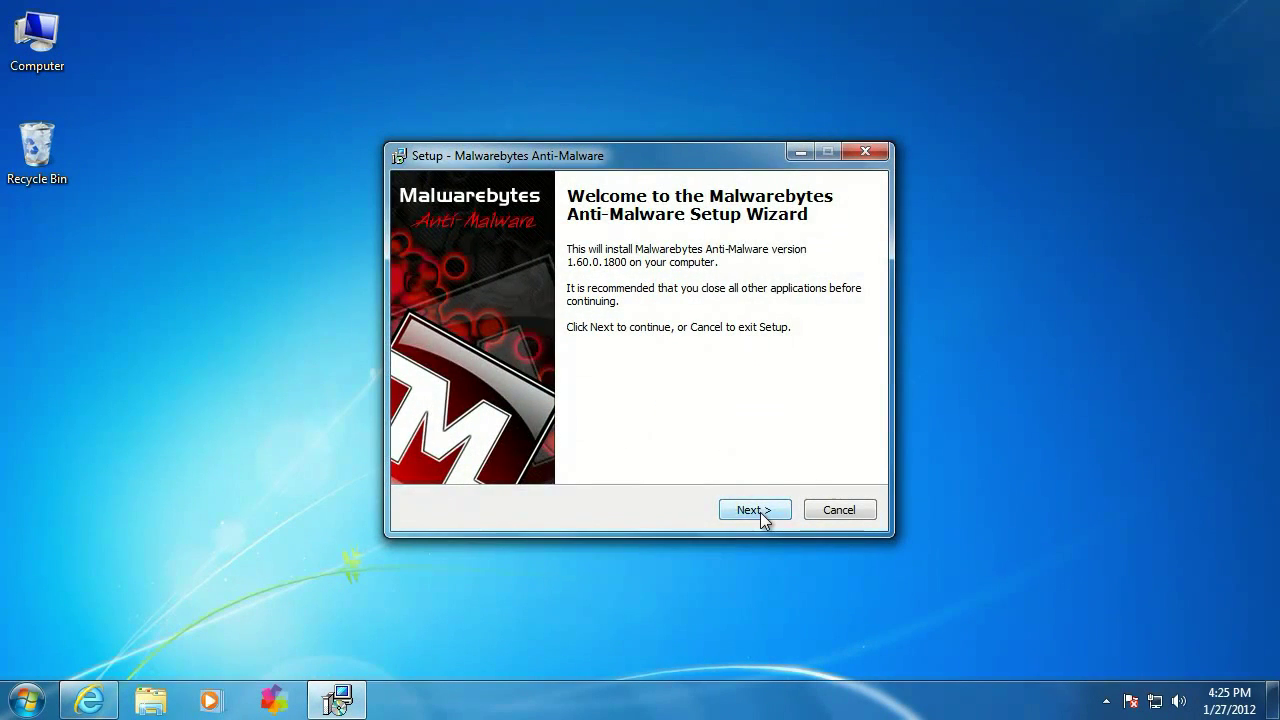
{"action": "left_click", "coordinate": [760, 512]}
{"action": "left_click", "coordinate": [488, 448]}
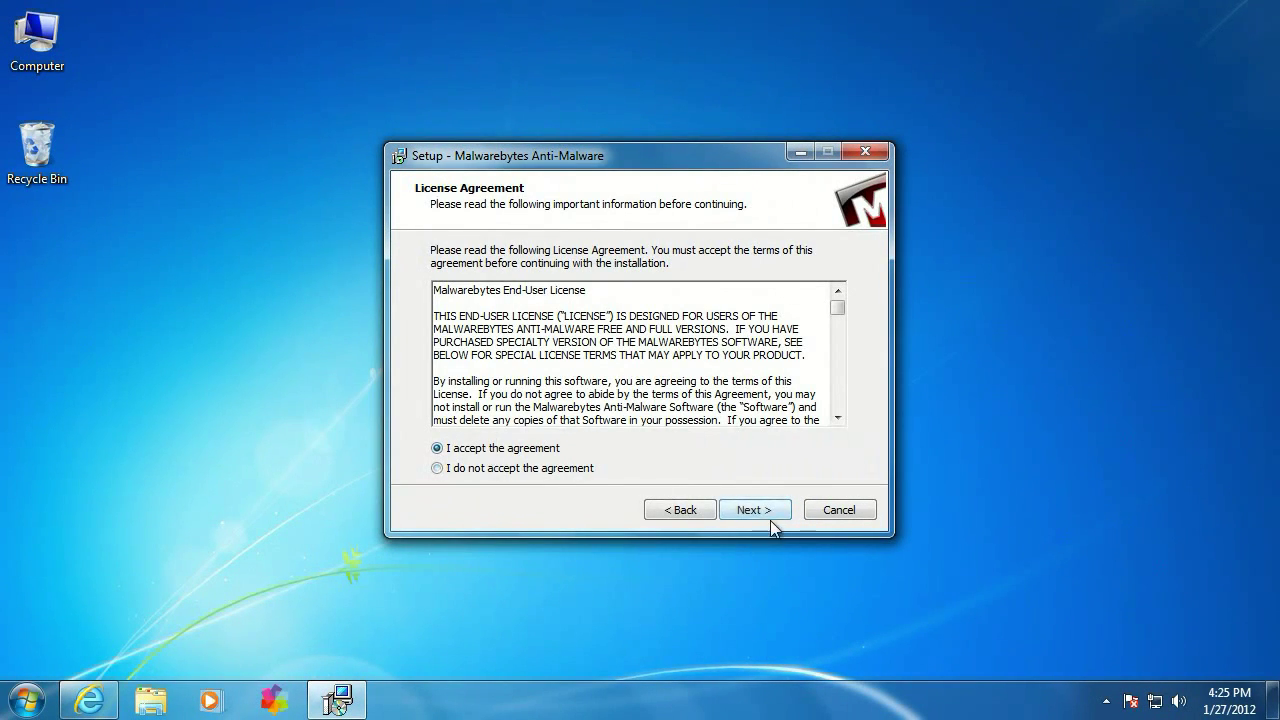
{"action": "left_click", "coordinate": [759, 506]}
{"action": "left_click", "coordinate": [759, 506]}
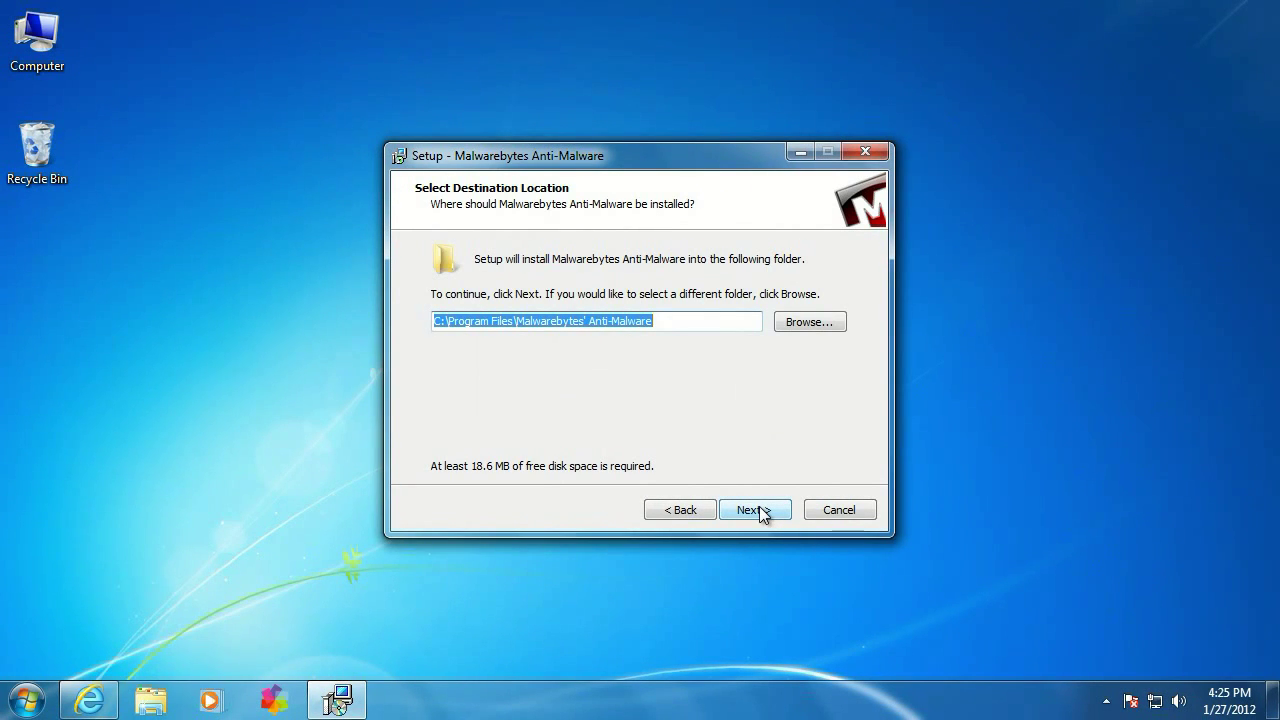
{"action": "left_click", "coordinate": [759, 506]}
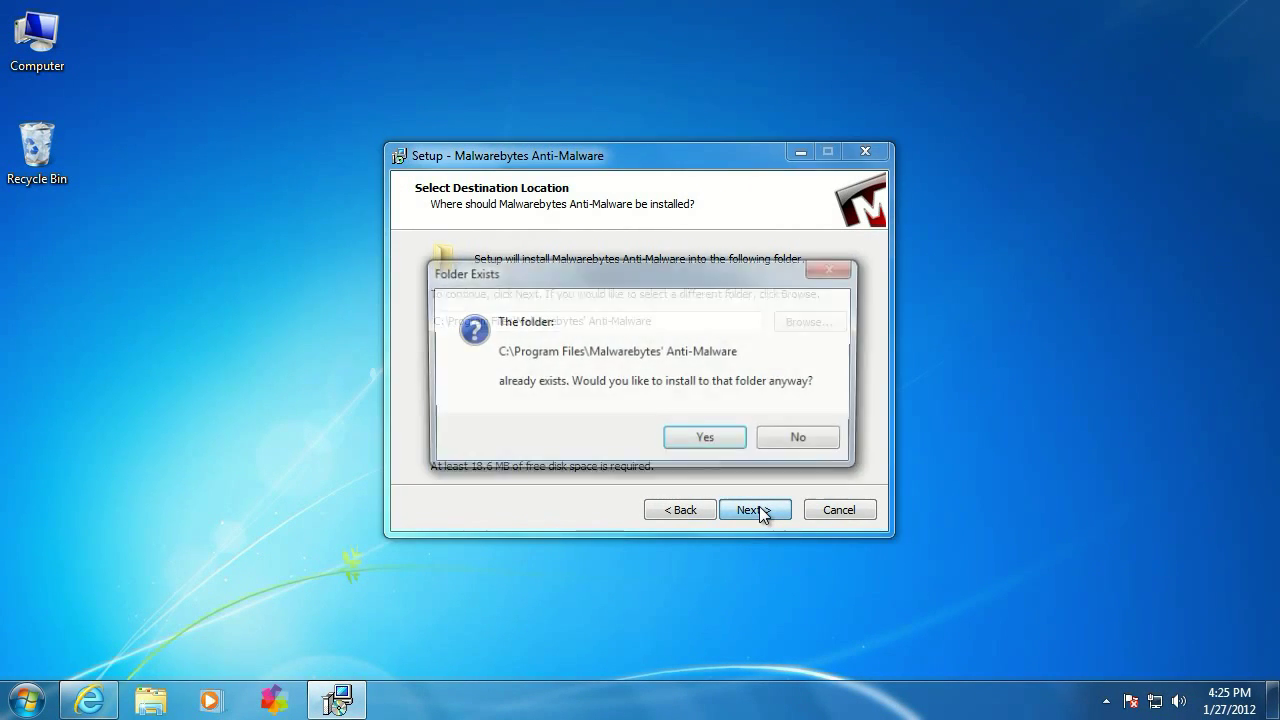
{"action": "left_click", "coordinate": [711, 441]}
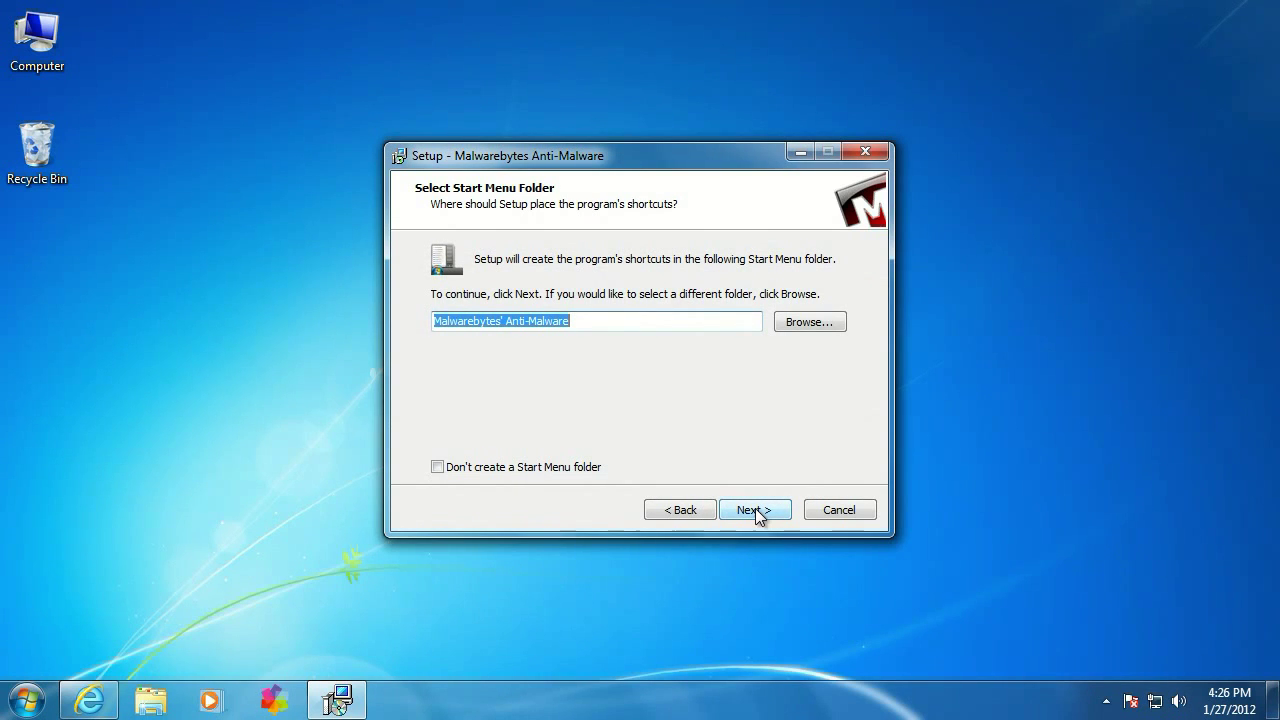
{"action": "left_click", "coordinate": [755, 510]}
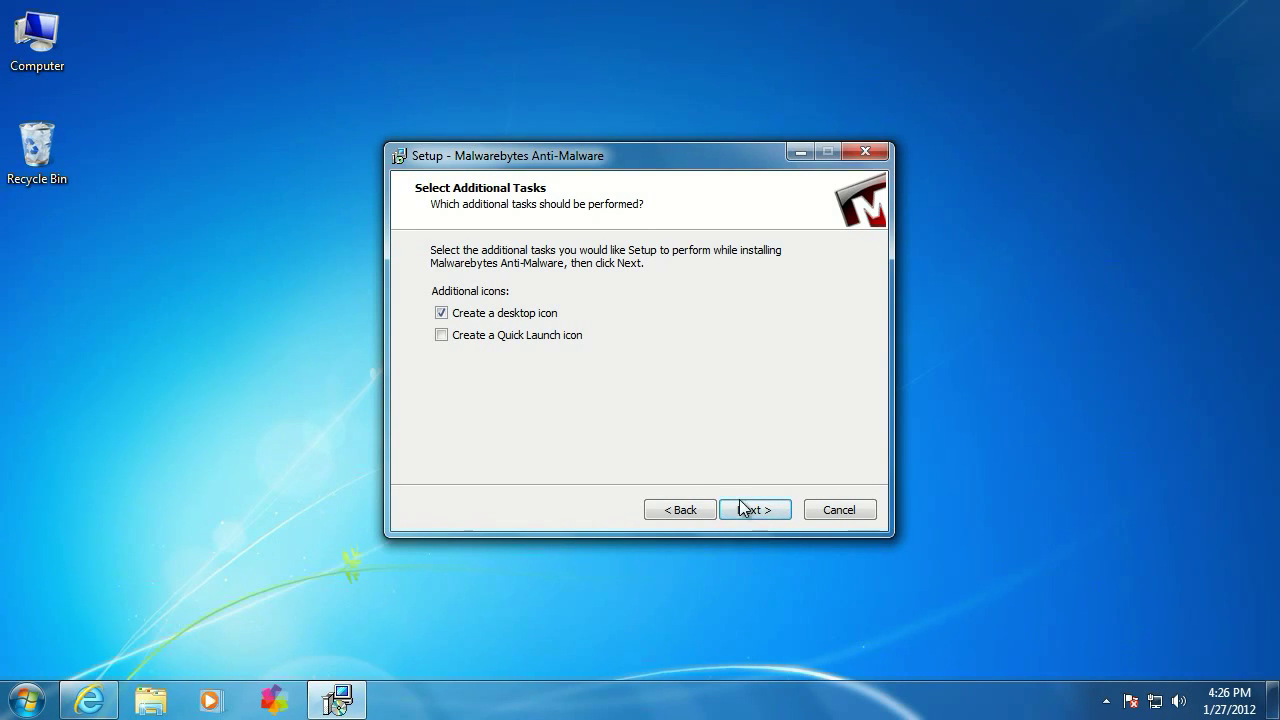
{"action": "left_click", "coordinate": [746, 511]}
{"action": "left_click", "coordinate": [752, 512]}
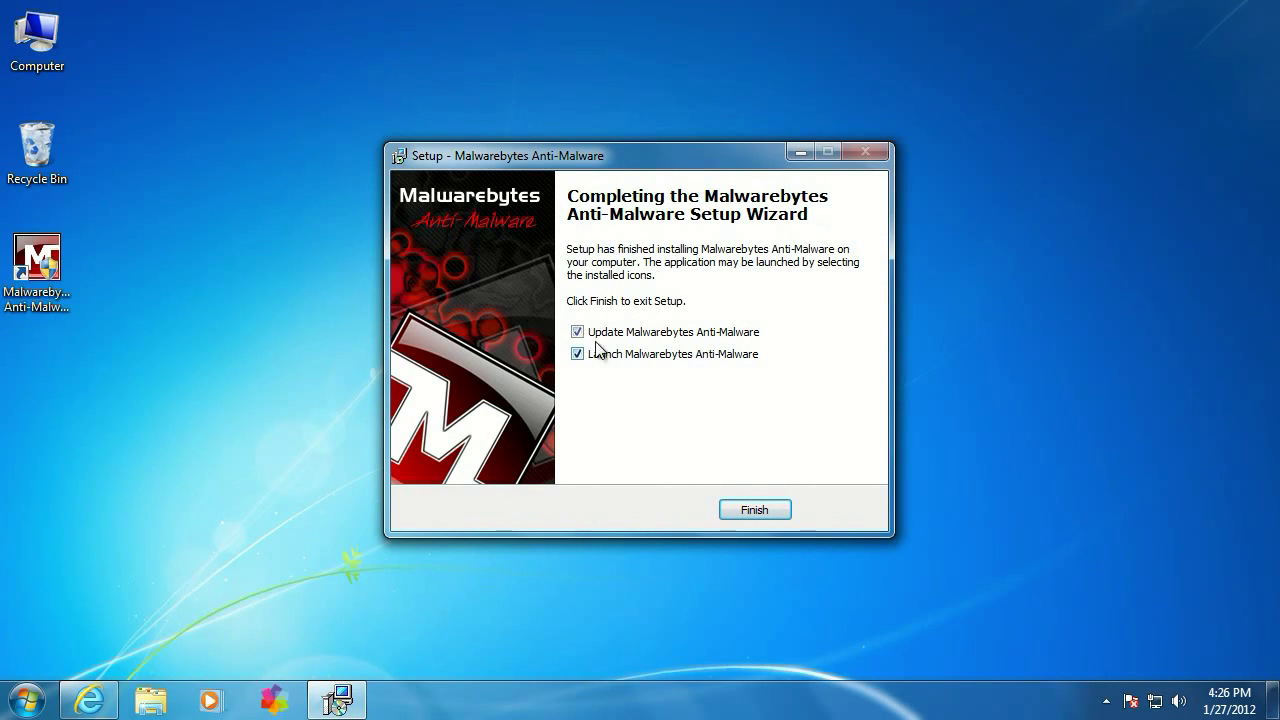
- Finish setup and update the outdated database to v2012.01.27.05
{"action": "left_click", "coordinate": [780, 511]}
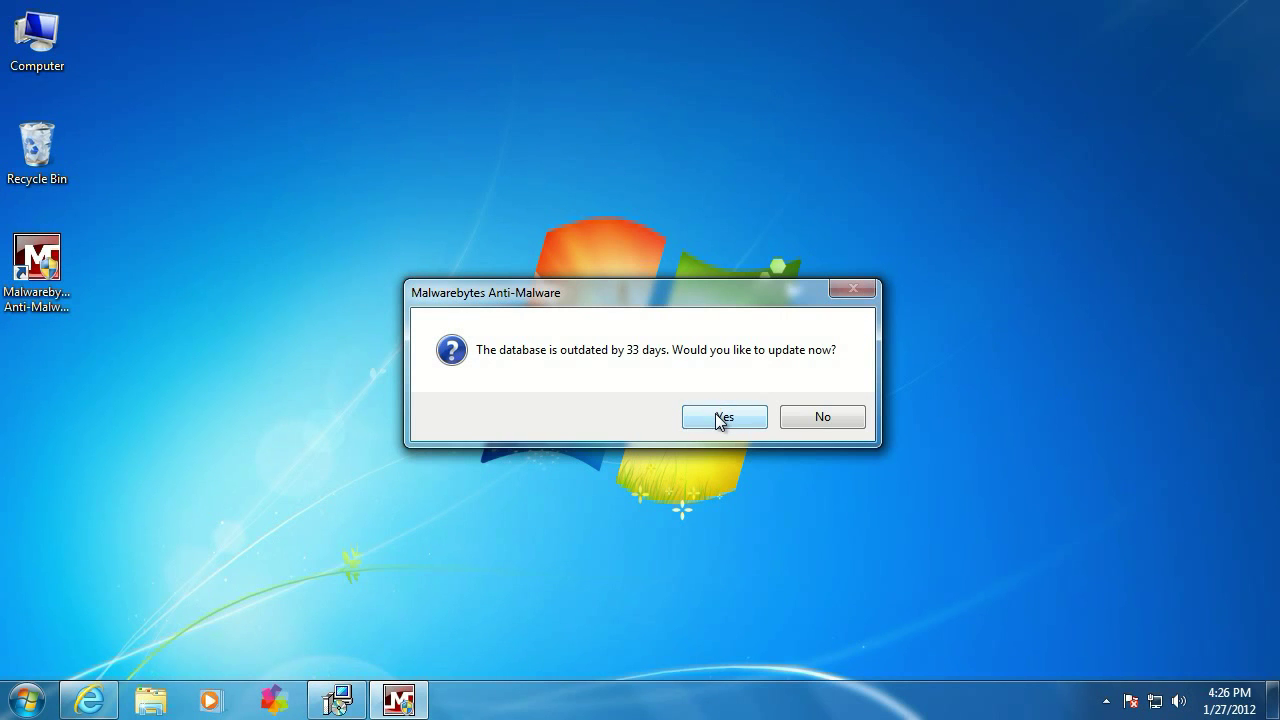
{"action": "left_click", "coordinate": [716, 415]}
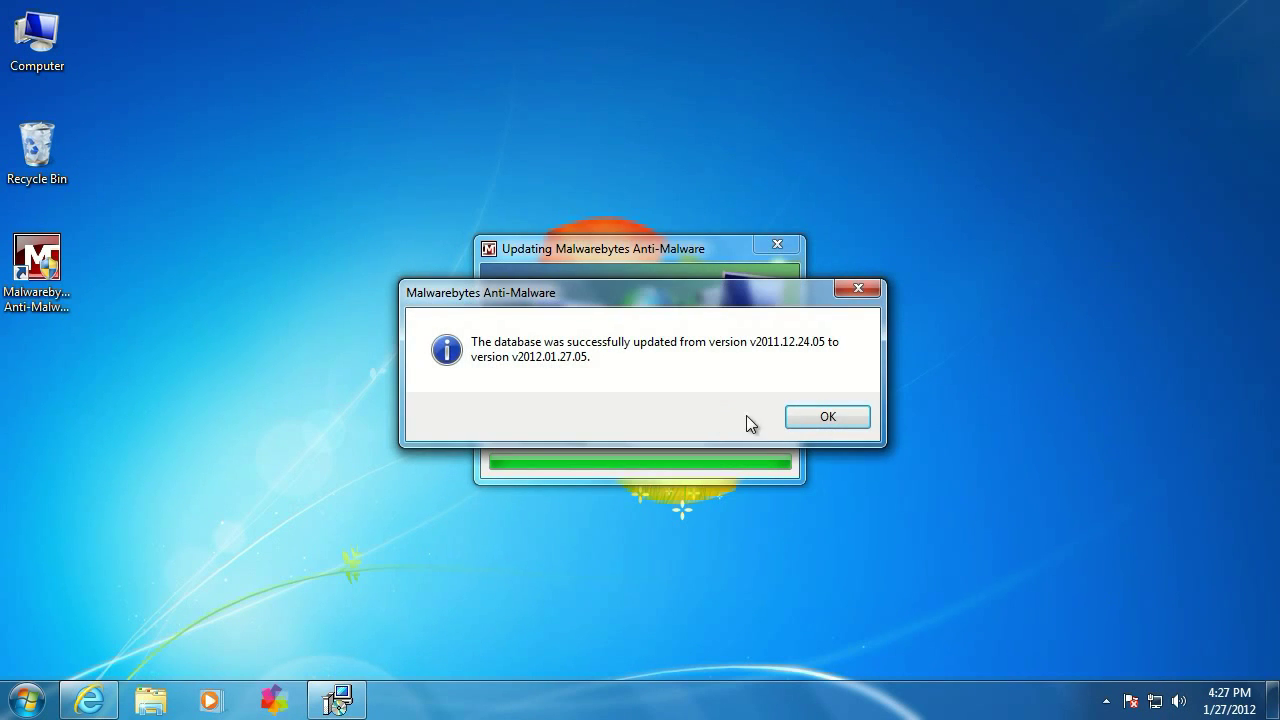
{"action": "left_click", "coordinate": [836, 413]}
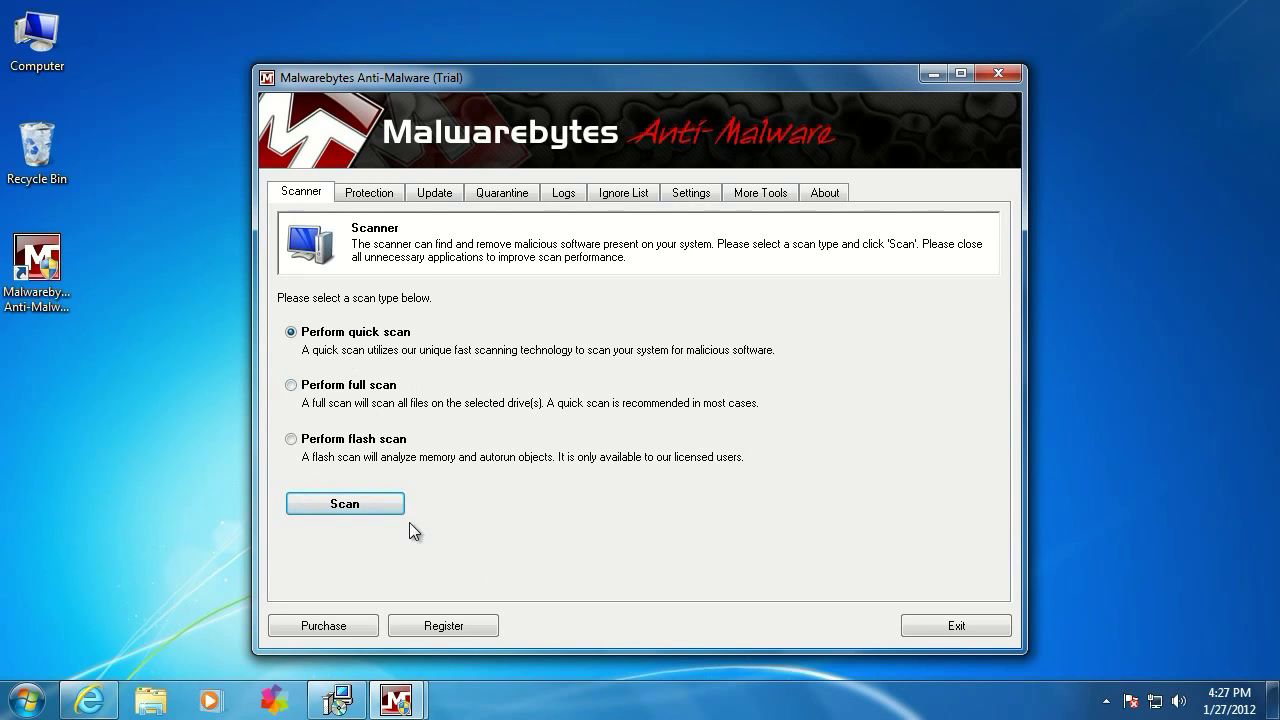
- Run a quick scan and dismiss the completion message reporting 2 detected objects
{"action": "left_click", "coordinate": [363, 503]}
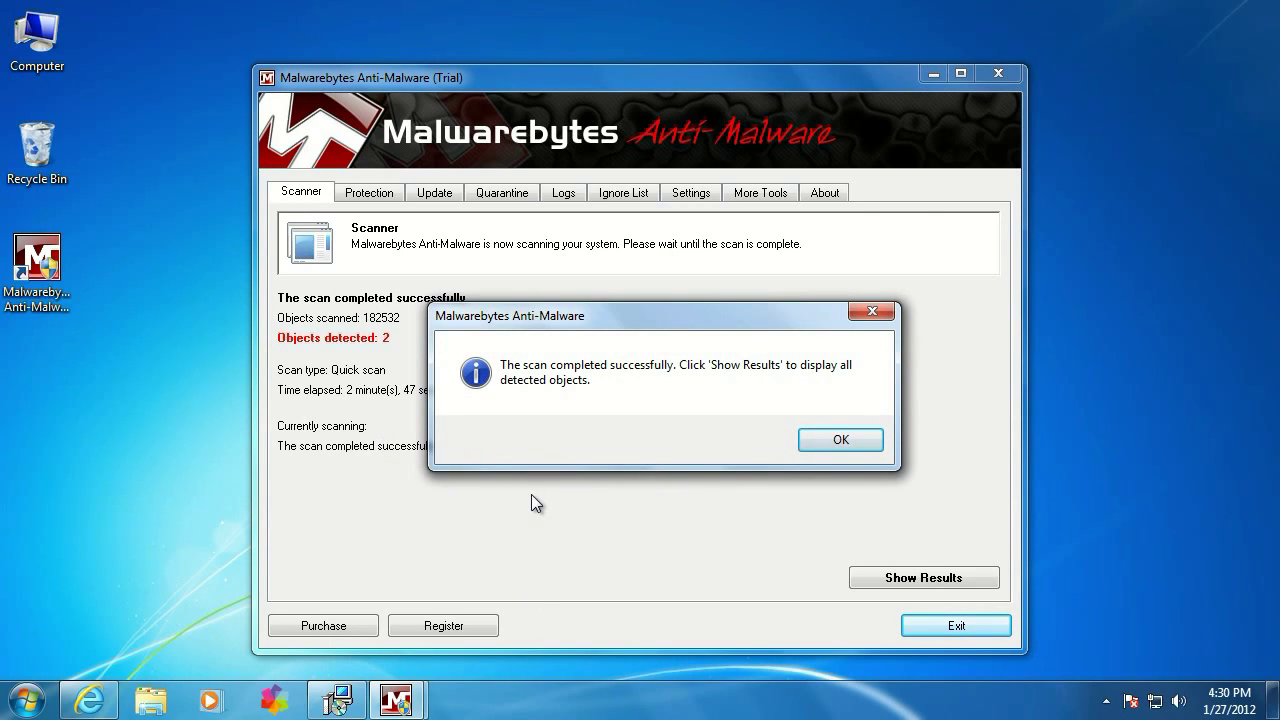
{"action": "left_click", "coordinate": [868, 440]}
- Remove both evilspyware2.exe RiskWare files, close the Notepad scan log, and exit Malwarebytes
{"action": "left_click", "coordinate": [886, 580]}
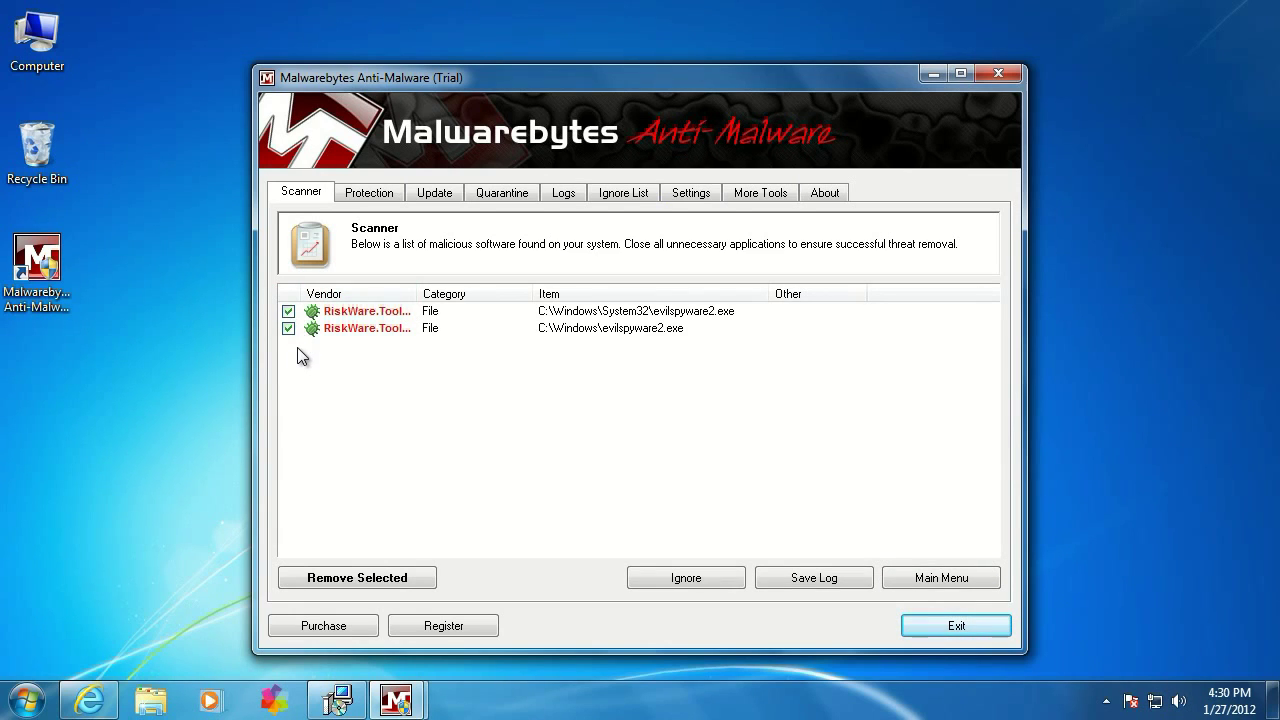
{"action": "left_click", "coordinate": [350, 580]}
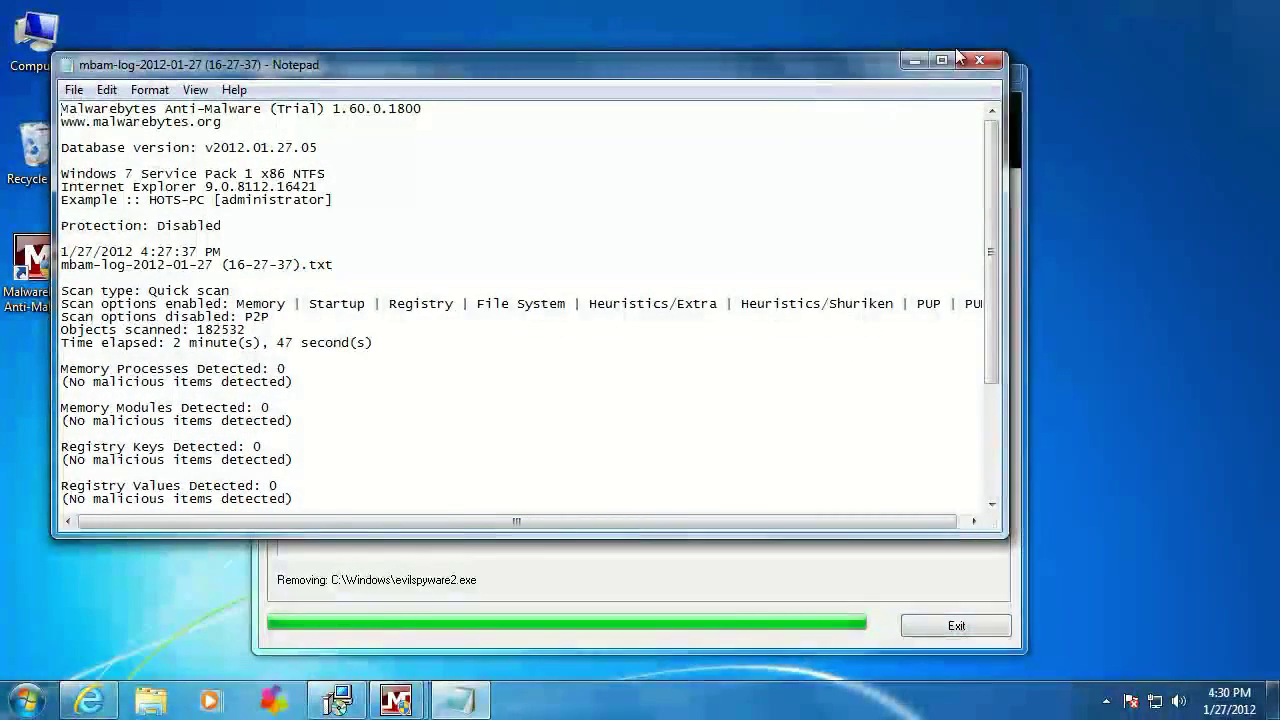
{"action": "left_click", "coordinate": [979, 60]}
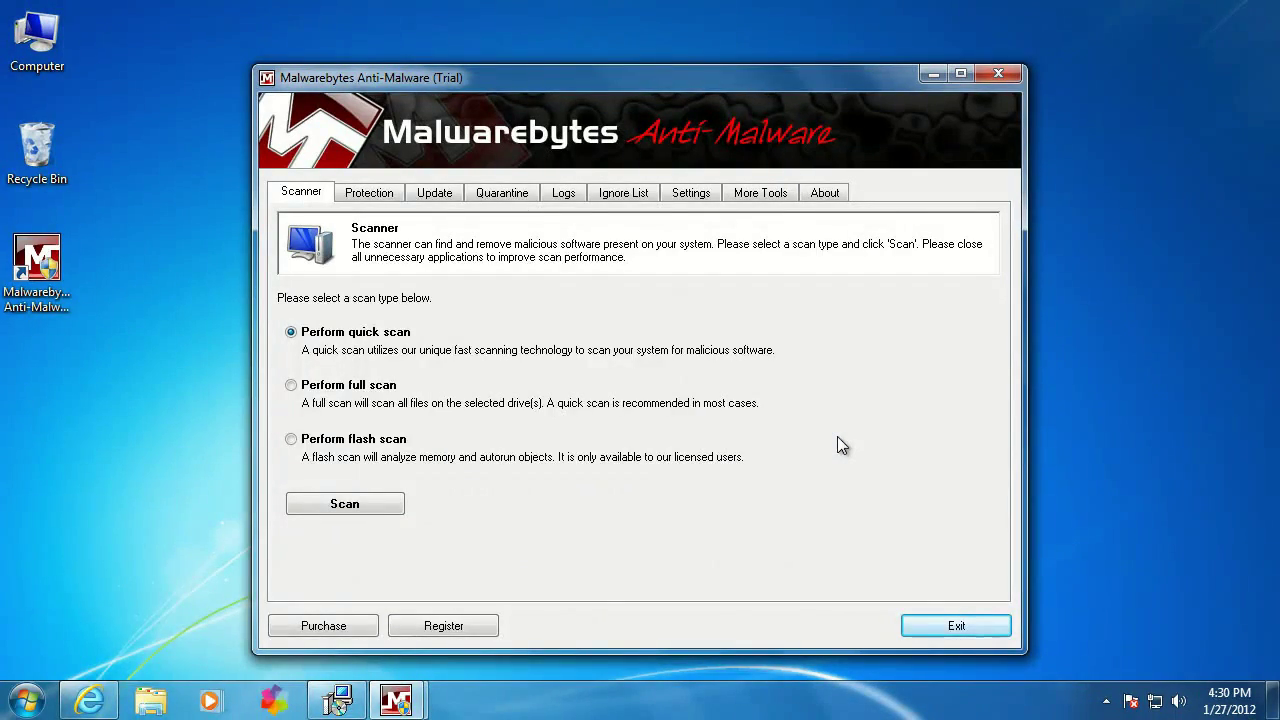
{"action": "left_click", "coordinate": [935, 626]}
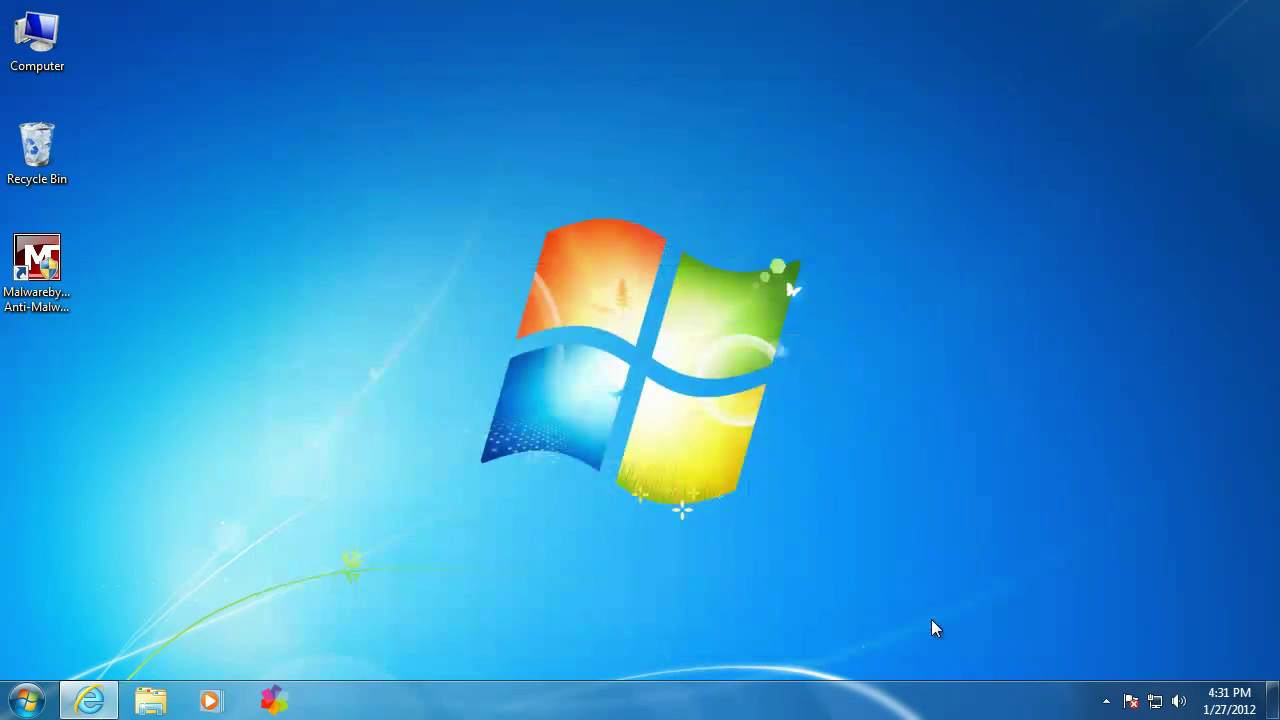